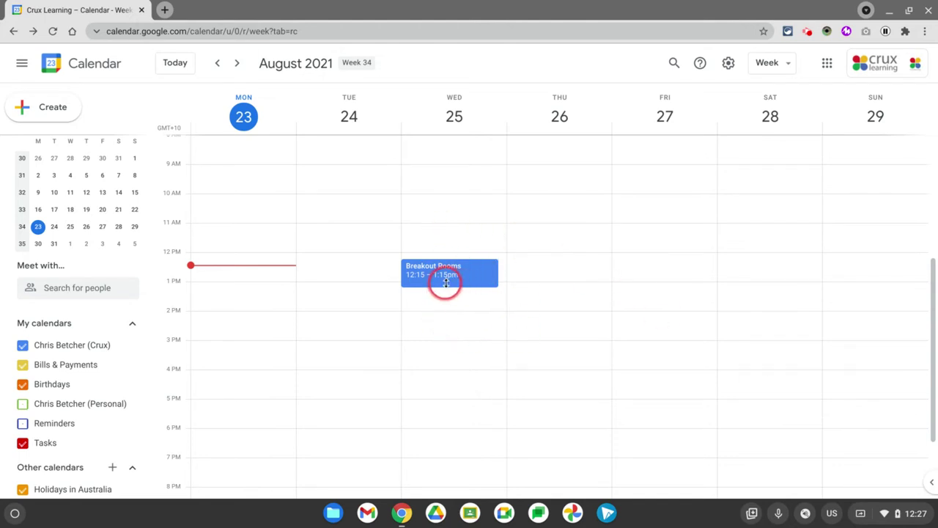
Open the details card for the Breakout Rooms event on Wednesday 25 August.
{"action": "left_click", "coordinate": [481, 276]}
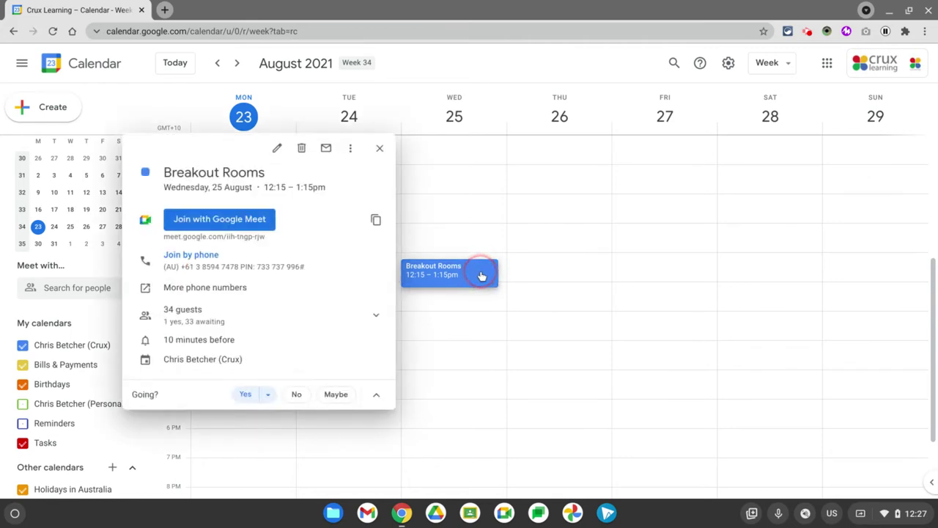
Open the Breakout Rooms event for full editing and look over its 34-guest list.
{"action": "left_click", "coordinate": [273, 153]}
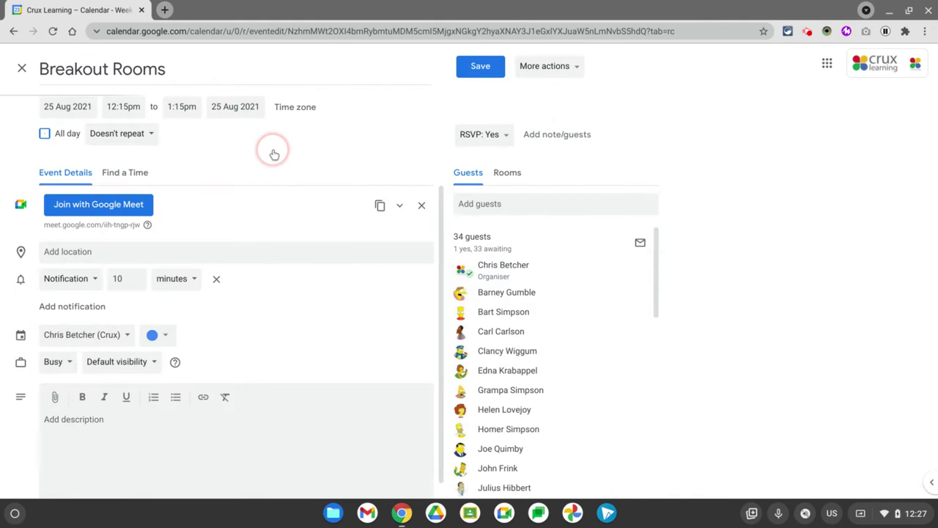
{"action": "scroll", "coordinate": [575, 270], "scroll_direction": "down", "scroll_amount": 8}
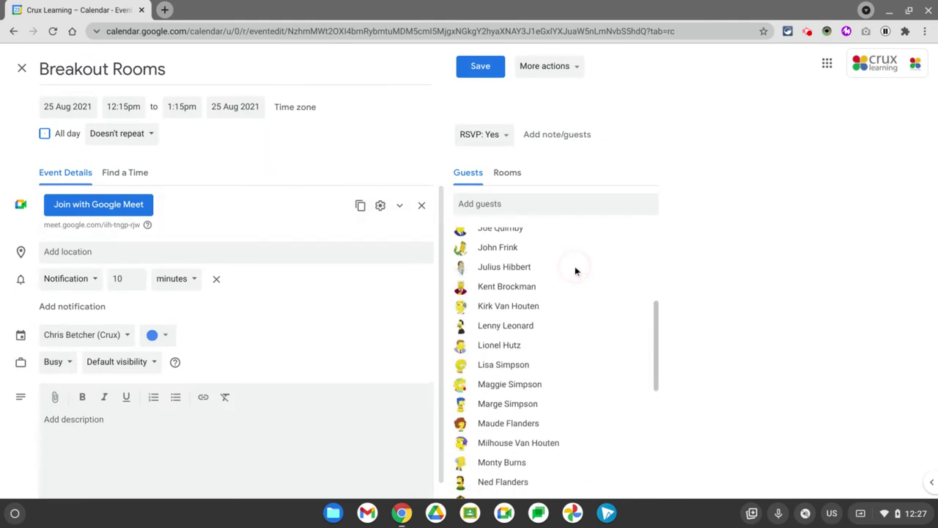
{"action": "scroll", "coordinate": [553, 260], "scroll_direction": "up", "scroll_amount": 5}
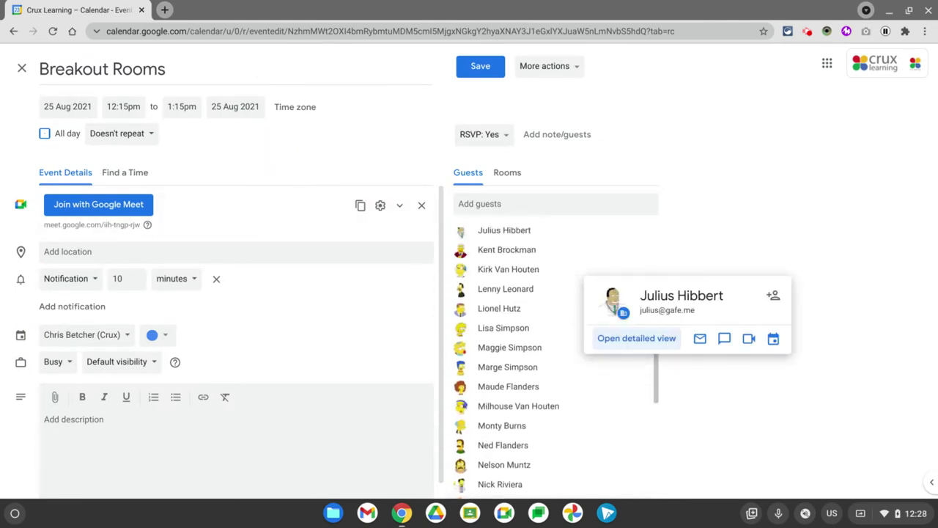
{"action": "scroll", "coordinate": [553, 260], "scroll_direction": "up", "scroll_amount": 3}
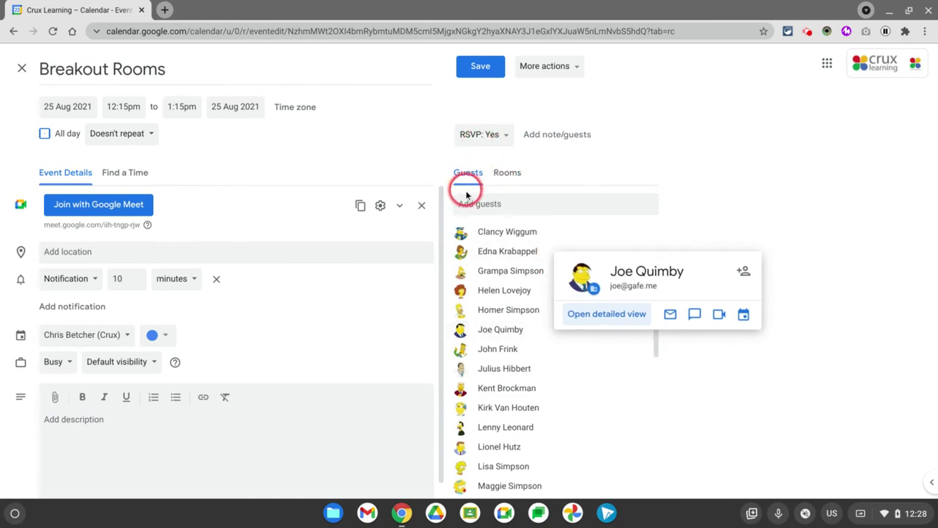
{"action": "scroll", "coordinate": [524, 290], "scroll_direction": "up", "scroll_amount": 3}
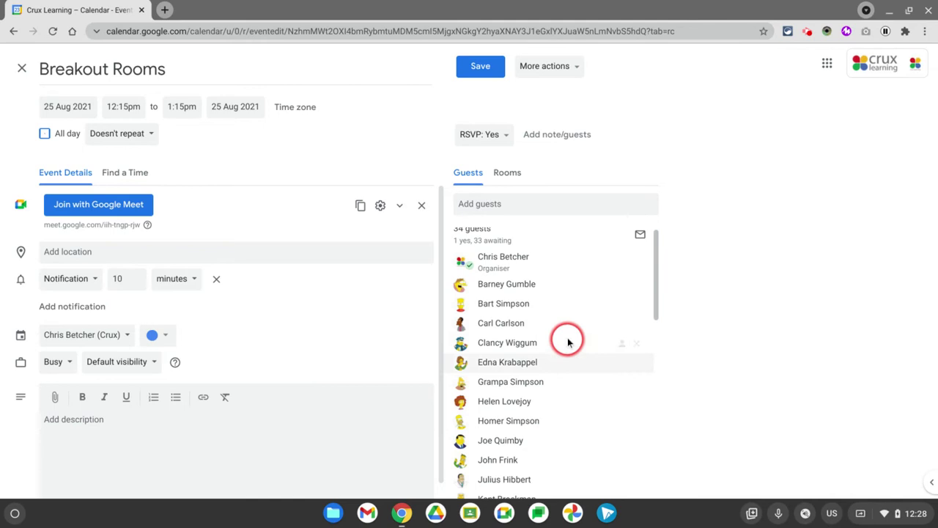
{"action": "mouse_move", "coordinate": [566, 336]}
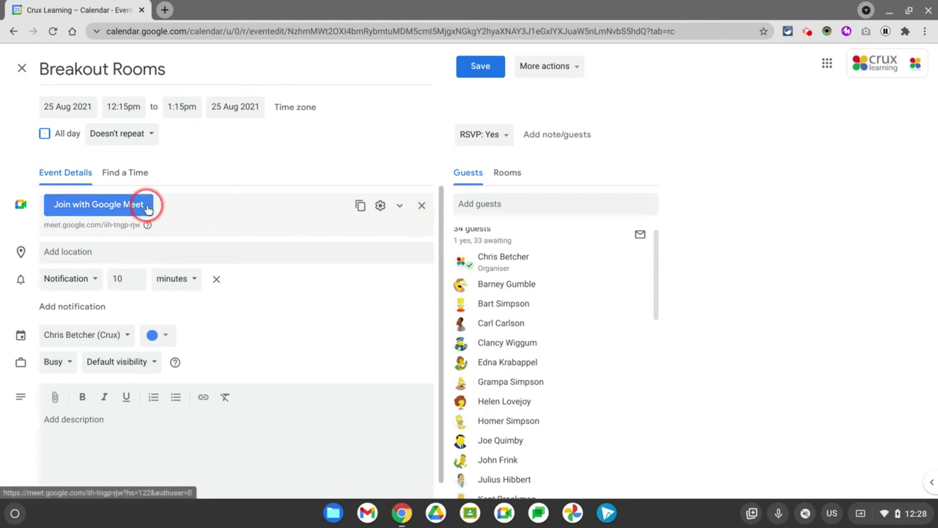
Show the Breakout rooms section of the event's video call options.
{"action": "left_click", "coordinate": [380, 207]}
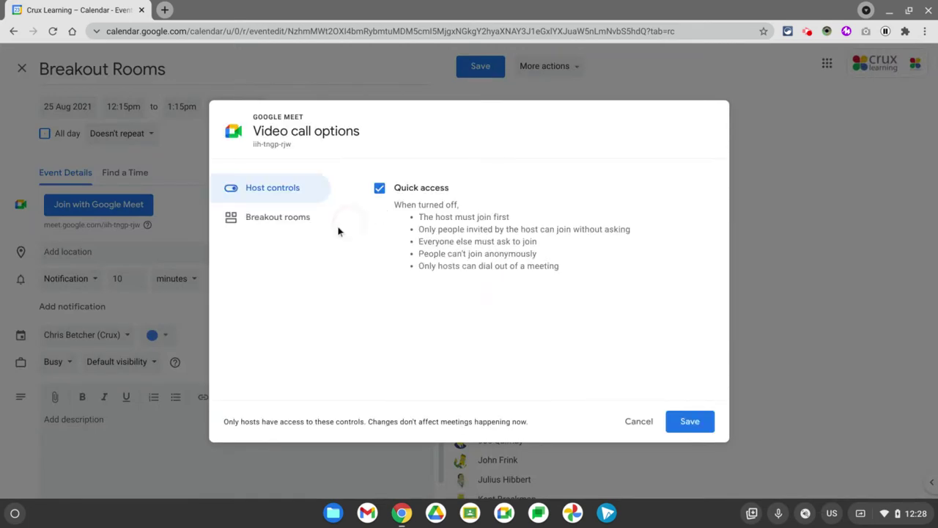
{"action": "left_click", "coordinate": [265, 225]}
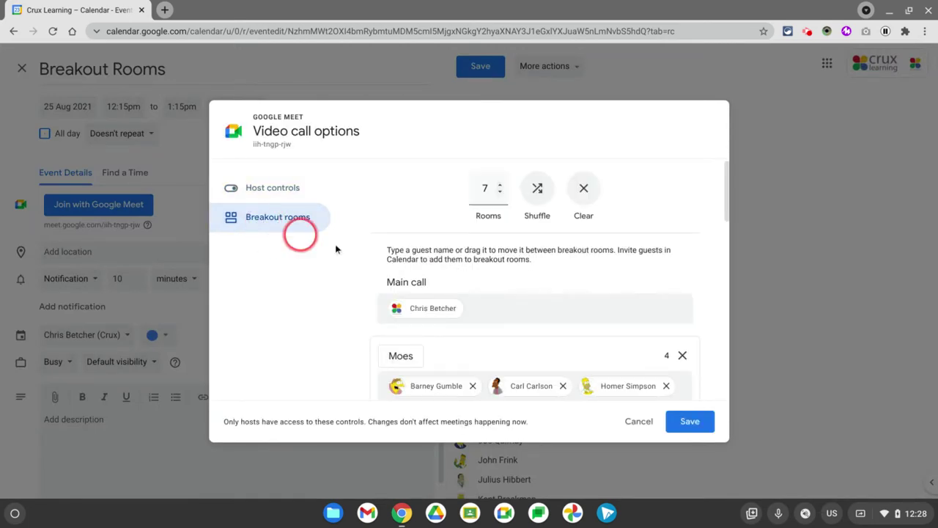
{"action": "scroll", "coordinate": [605, 267], "scroll_direction": "down", "scroll_amount": 1}
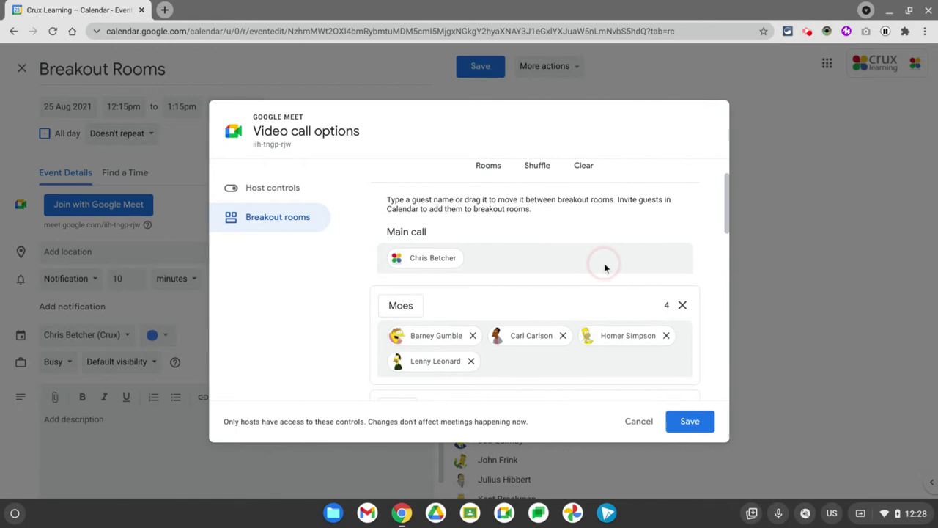
{"action": "scroll", "coordinate": [511, 212], "scroll_direction": "up", "scroll_amount": 1}
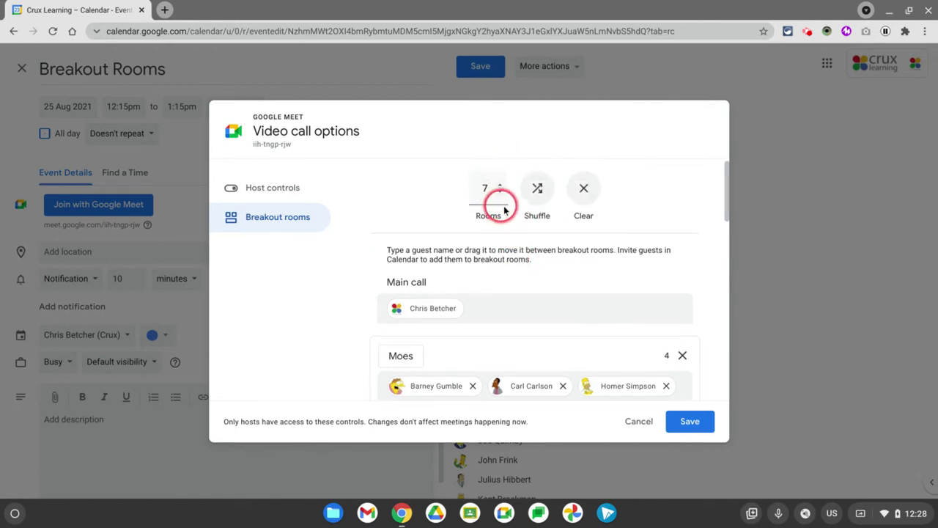
{"action": "scroll", "coordinate": [582, 257], "scroll_direction": "down", "scroll_amount": 4}
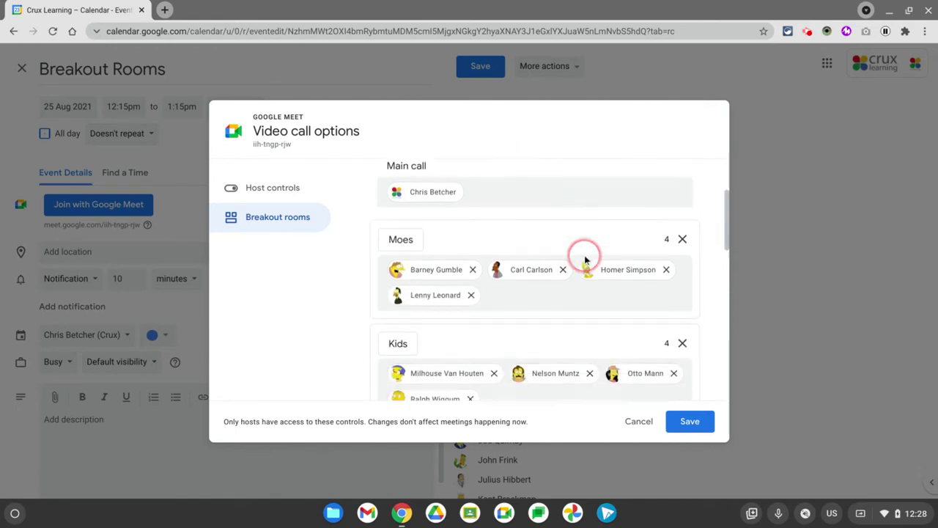
{"action": "scroll", "coordinate": [588, 260], "scroll_direction": "down", "scroll_amount": 2}
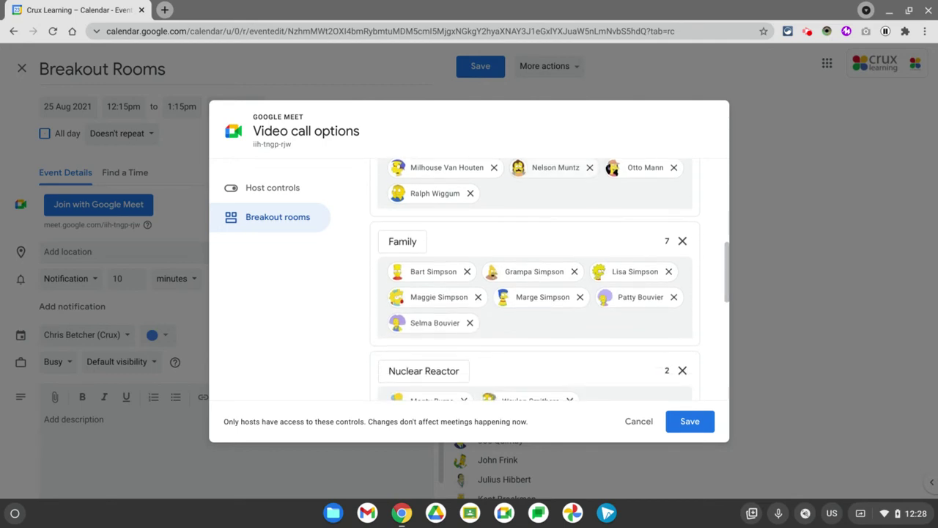
{"action": "scroll", "coordinate": [550, 278], "scroll_direction": "up", "scroll_amount": 6}
Review the room assignments: Moes 4, Kids 4, Family 7, Nuclear Reactor 2, School 2, Townsfolk 8.
{"action": "left_click", "coordinate": [424, 287]}
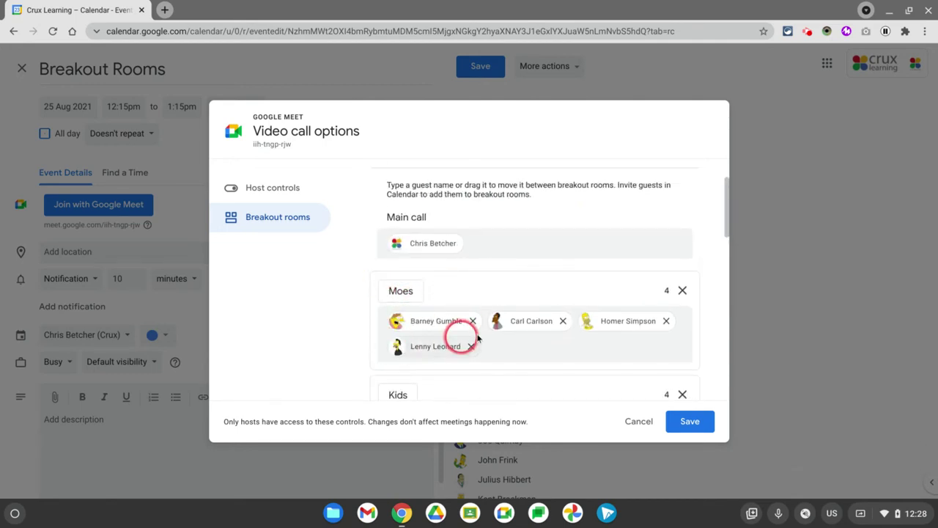
{"action": "scroll", "coordinate": [587, 331], "scroll_direction": "down", "scroll_amount": 3}
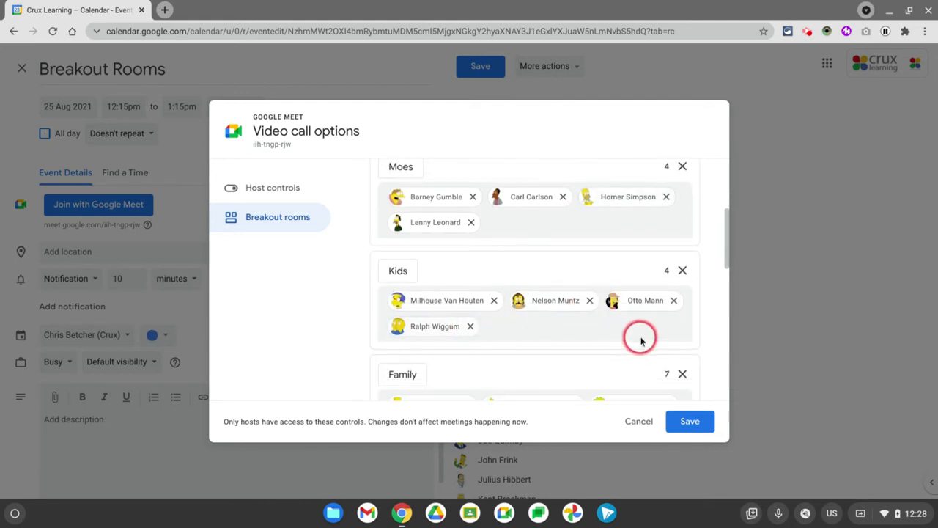
{"action": "scroll", "coordinate": [610, 331], "scroll_direction": "down", "scroll_amount": 3}
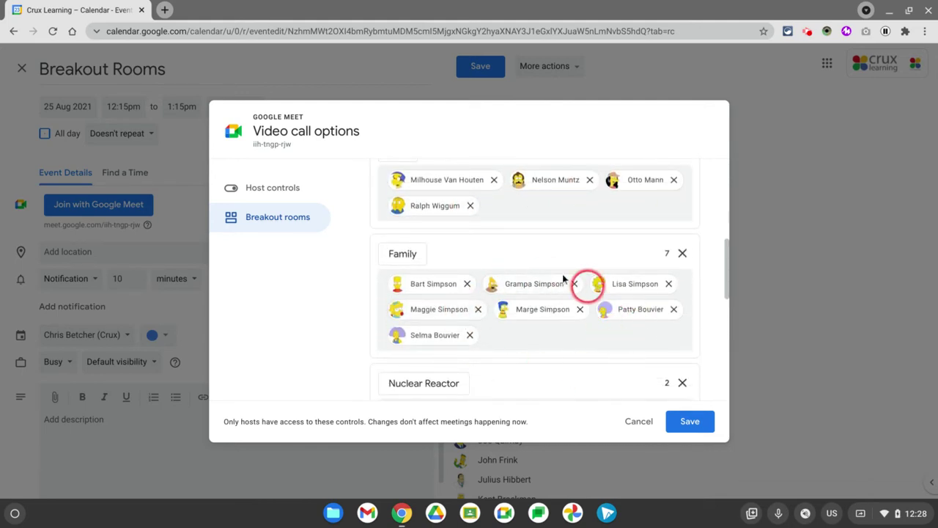
{"action": "scroll", "coordinate": [540, 300], "scroll_direction": "down", "scroll_amount": 6}
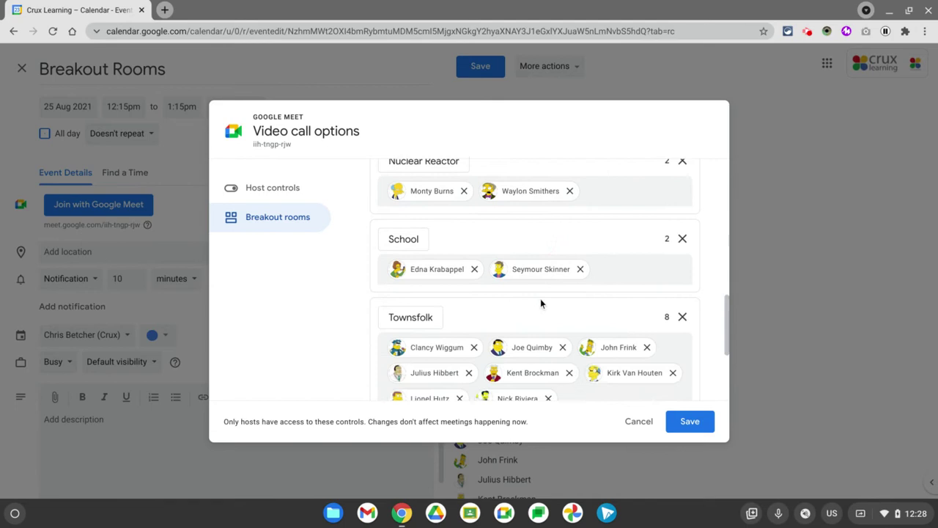
{"action": "scroll", "coordinate": [539, 304], "scroll_direction": "down", "scroll_amount": 2}
{"action": "scroll", "coordinate": [539, 304], "scroll_direction": "up", "scroll_amount": 2}
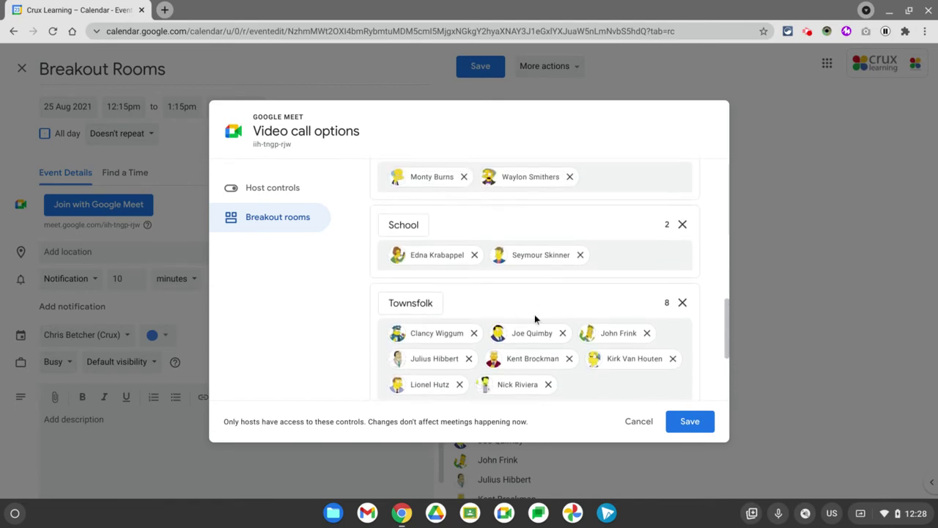
{"action": "left_click_drag", "start_coordinate": [530, 337], "coordinate": [537, 336]}
{"action": "left_click_drag", "start_coordinate": [538, 256], "coordinate": [540, 264]}
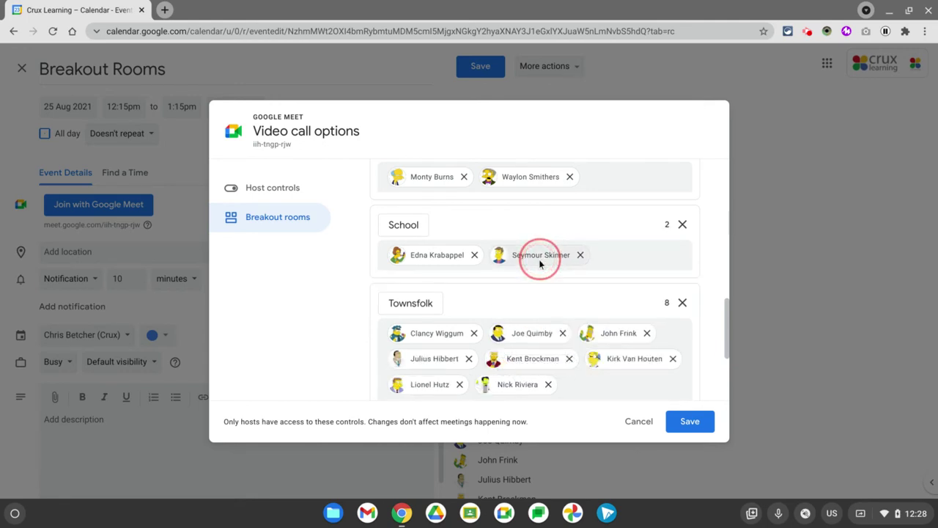
{"action": "scroll", "coordinate": [540, 264], "scroll_direction": "up", "scroll_amount": 10}
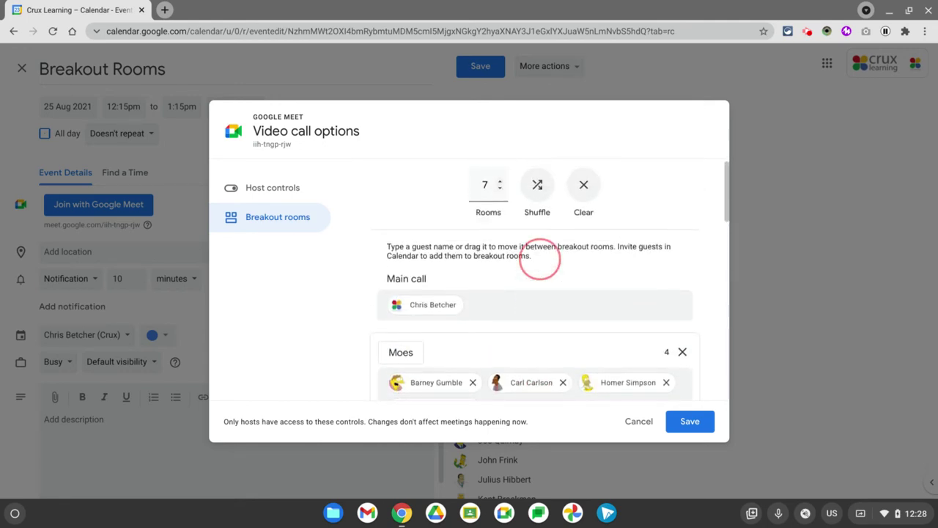
{"action": "scroll", "coordinate": [541, 260], "scroll_direction": "down", "scroll_amount": 2}
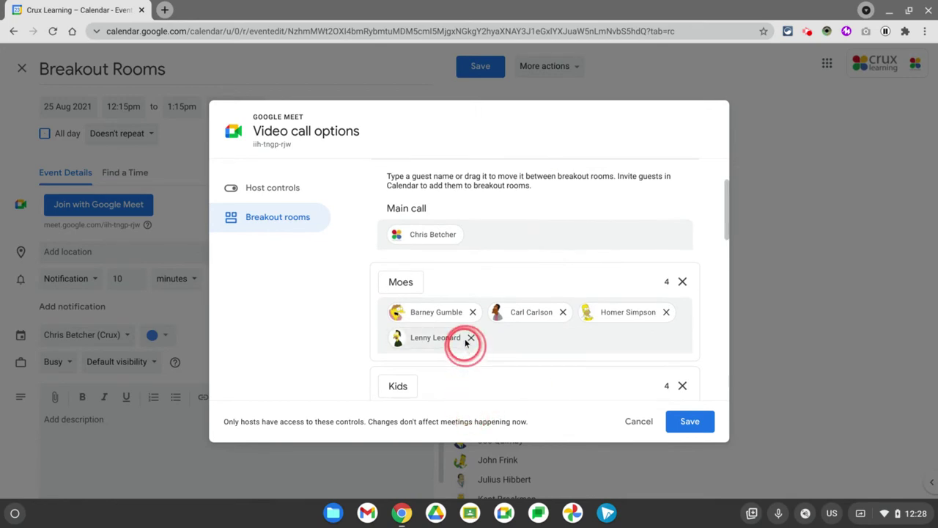
{"action": "left_click", "coordinate": [473, 314]}
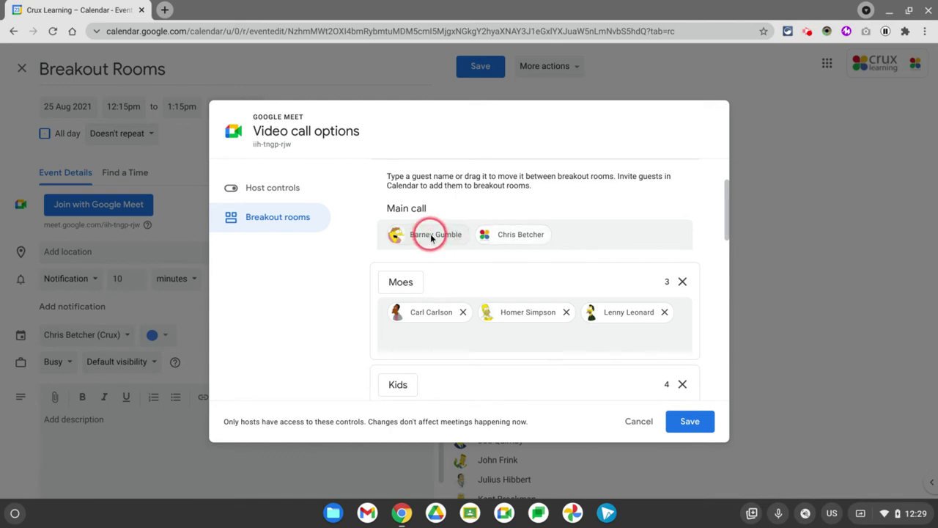
{"action": "left_click_drag", "start_coordinate": [431, 237], "coordinate": [435, 330]}
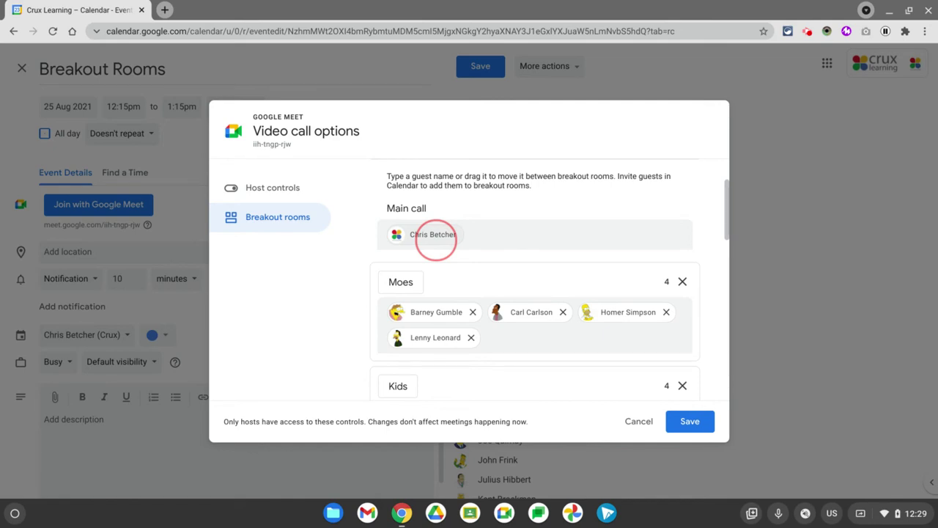
{"action": "scroll", "coordinate": [433, 235], "scroll_direction": "down", "scroll_amount": 1}
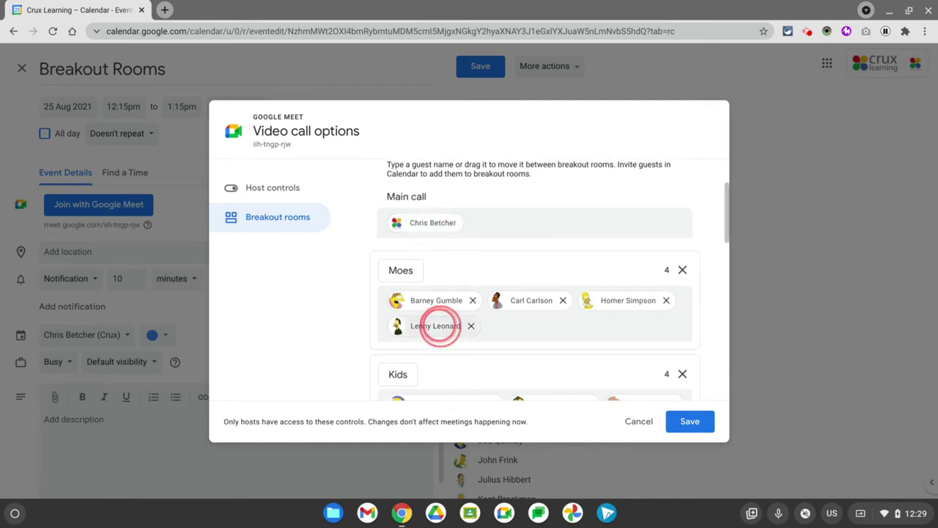
{"action": "left_click_drag", "start_coordinate": [439, 326], "coordinate": [533, 271]}
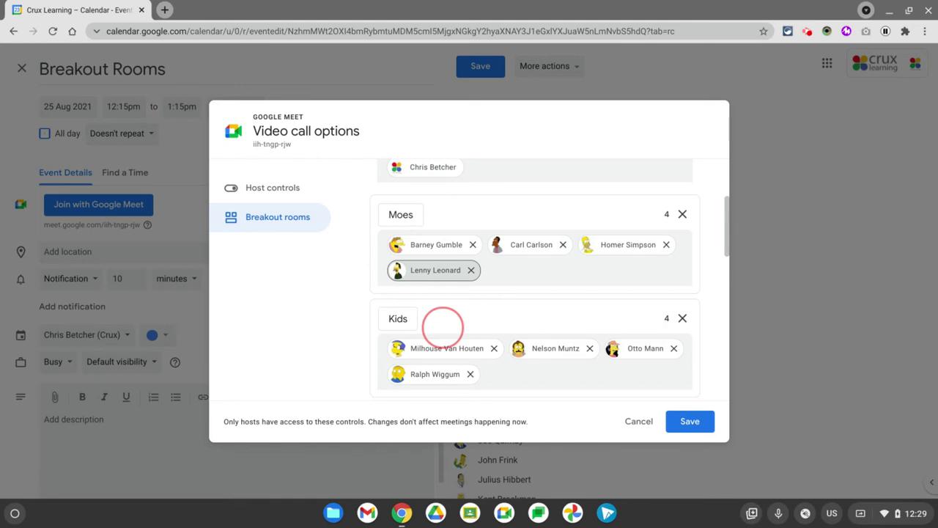
Save the seven breakout room assignments and close the video call options.
{"action": "scroll", "coordinate": [583, 286], "scroll_direction": "up", "scroll_amount": 3}
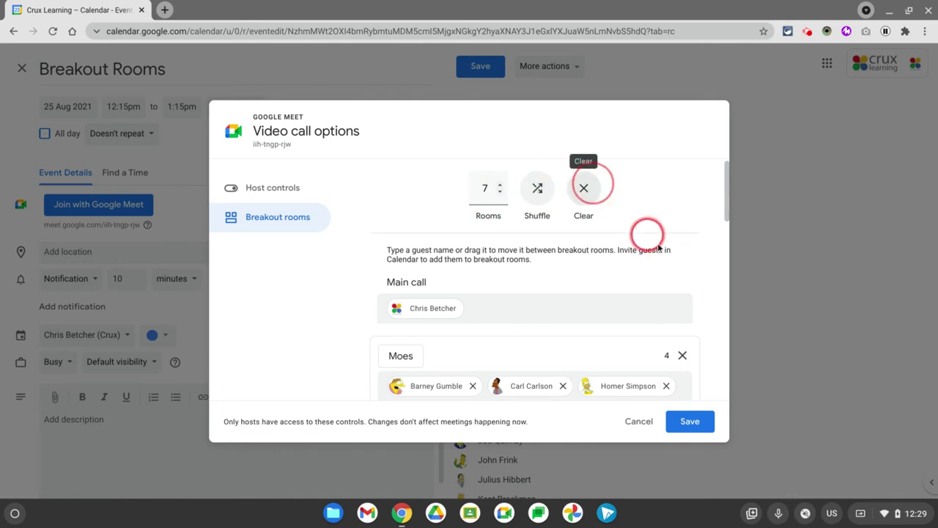
{"action": "left_click", "coordinate": [690, 422]}
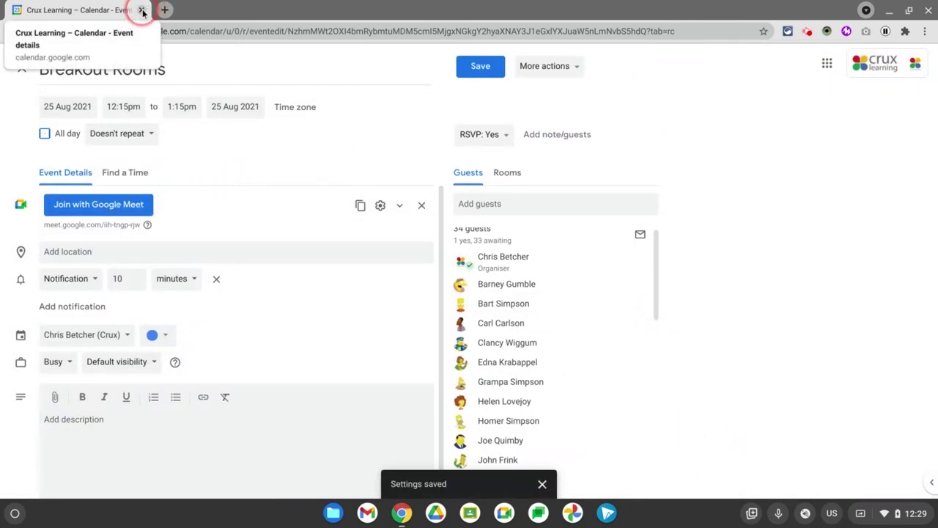
Save the Breakout Rooms event and reopen its details card in the week view.
{"action": "left_click", "coordinate": [486, 66]}
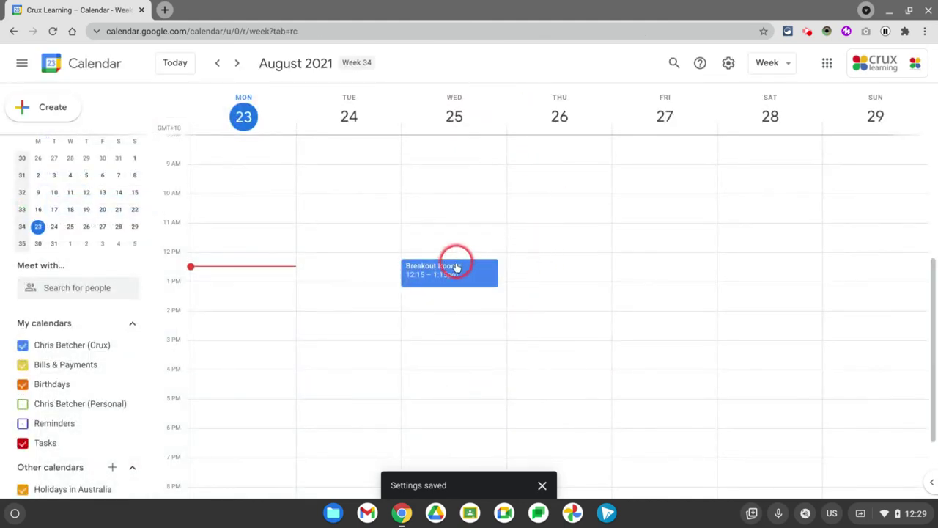
{"action": "left_click", "coordinate": [471, 275]}
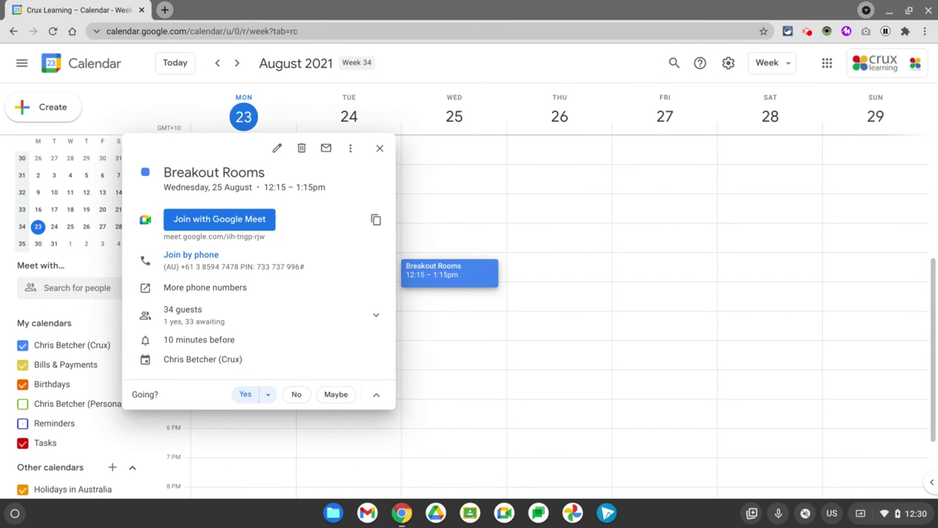
Join the event's Google Meet call with the camera turned off.
{"action": "left_click", "coordinate": [237, 223]}
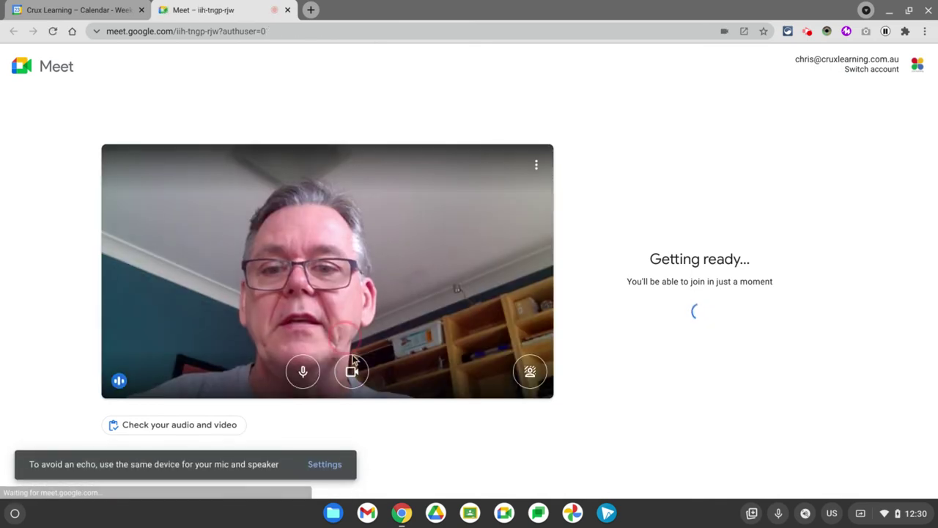
{"action": "left_click", "coordinate": [349, 369]}
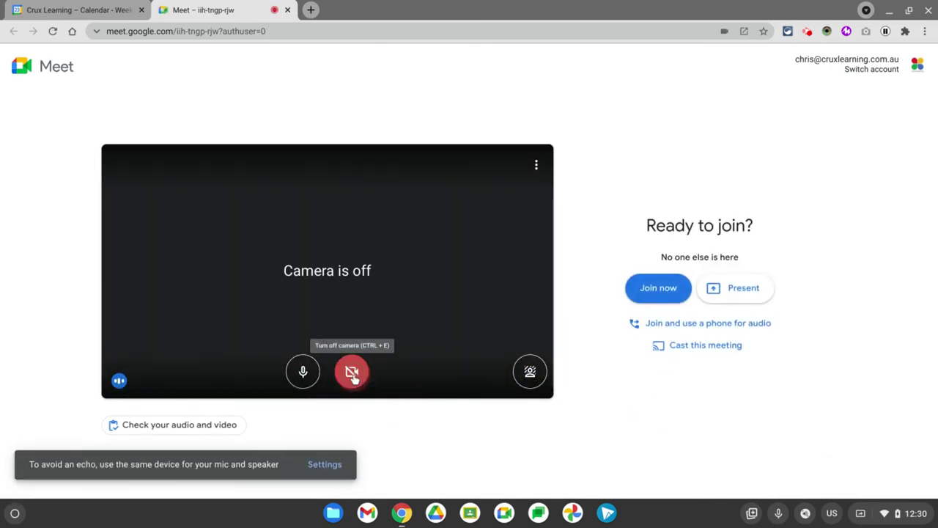
{"action": "left_click", "coordinate": [350, 371]}
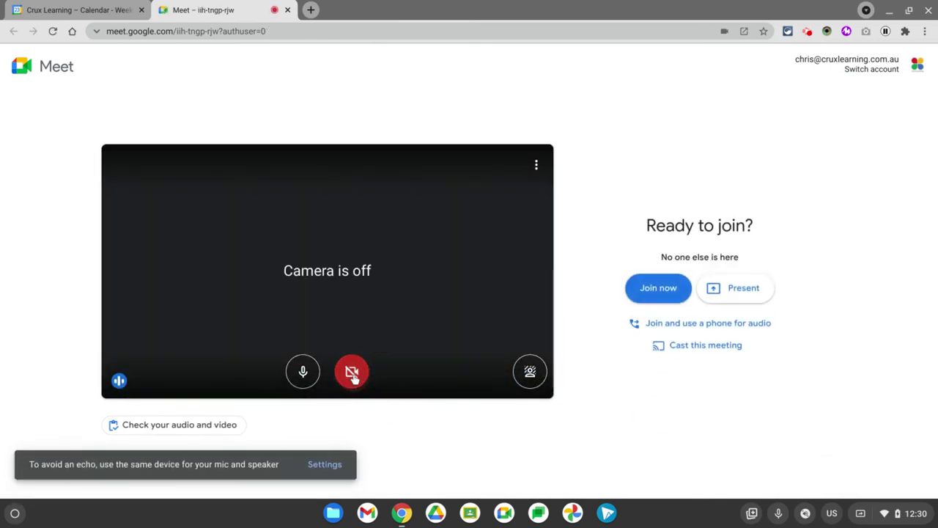
{"action": "left_click", "coordinate": [663, 289]}
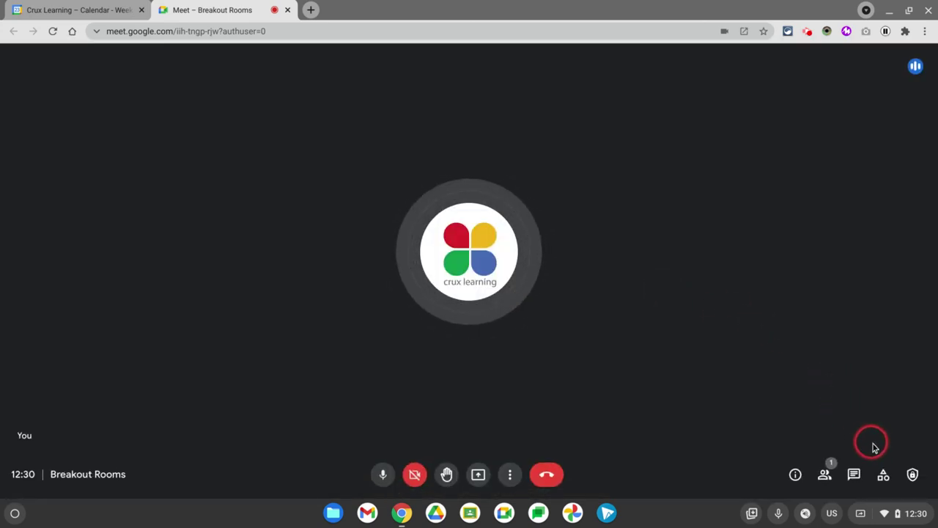
Load the pre-assigned breakout rooms in Meet and review Moes, Kids, Family, Nuclear Reactor, School.
{"action": "left_click", "coordinate": [883, 475]}
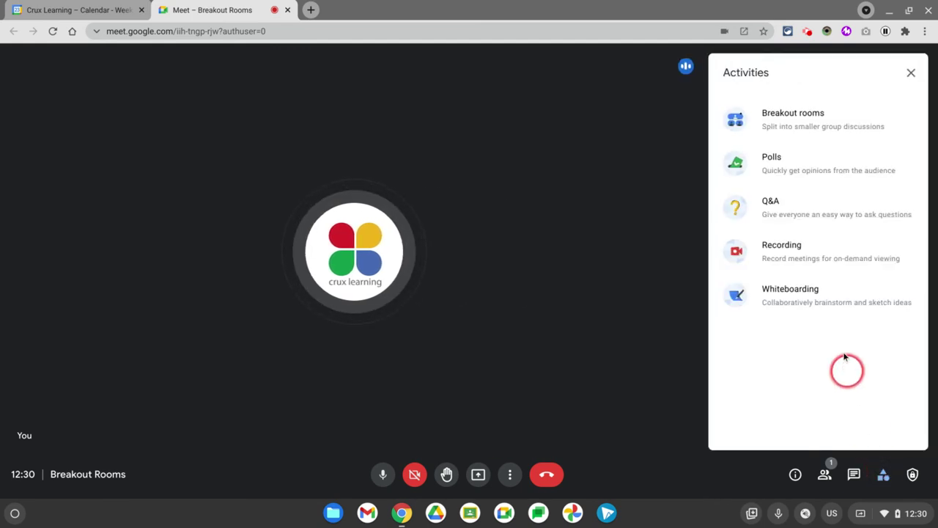
{"action": "left_click", "coordinate": [802, 122]}
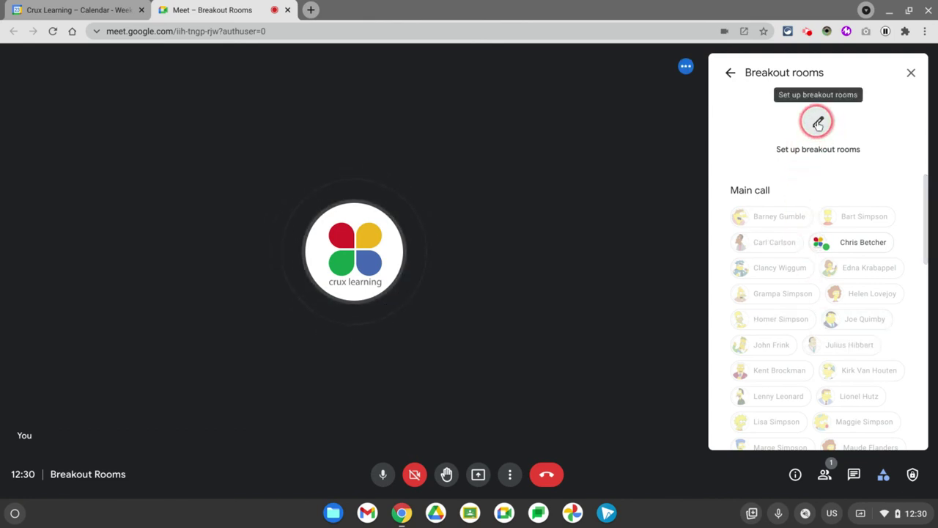
{"action": "left_click", "coordinate": [817, 123]}
{"action": "scroll", "coordinate": [822, 254], "scroll_direction": "down", "scroll_amount": 2}
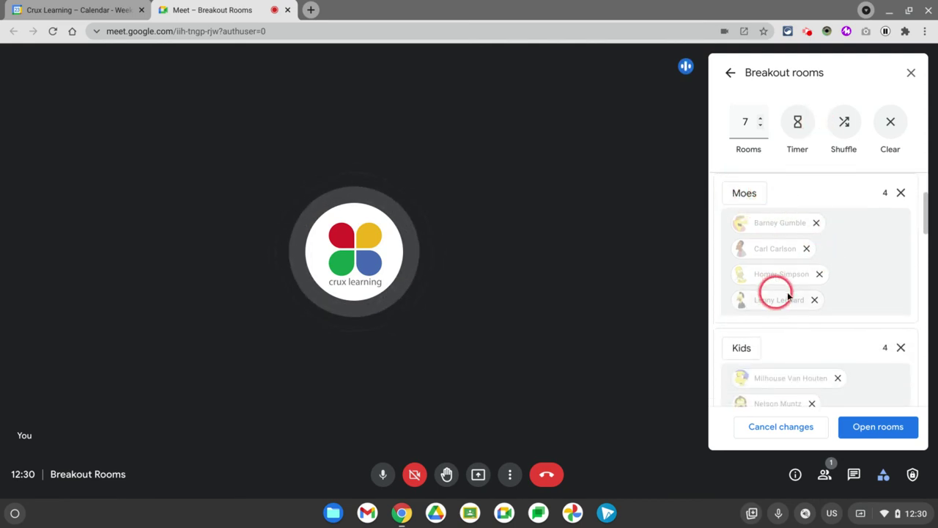
{"action": "scroll", "coordinate": [831, 261], "scroll_direction": "down", "scroll_amount": 2}
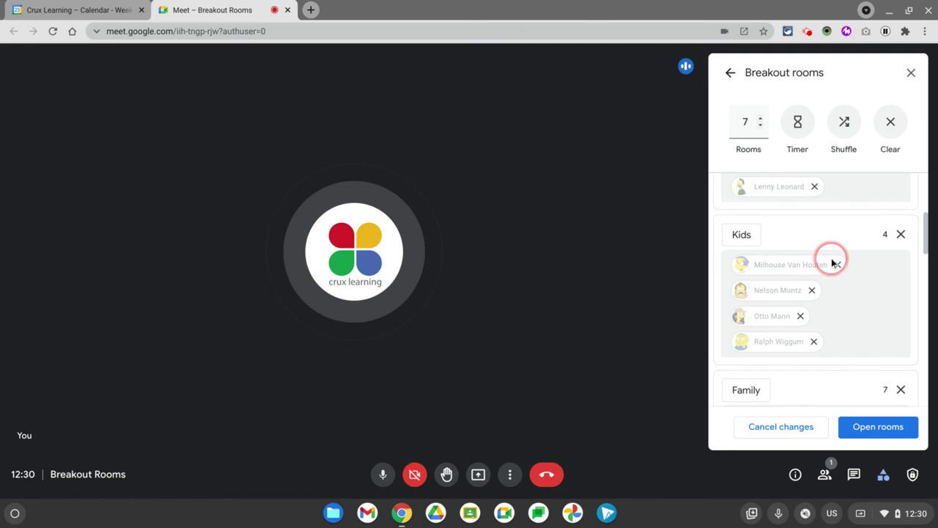
{"action": "scroll", "coordinate": [804, 288], "scroll_direction": "down", "scroll_amount": 2}
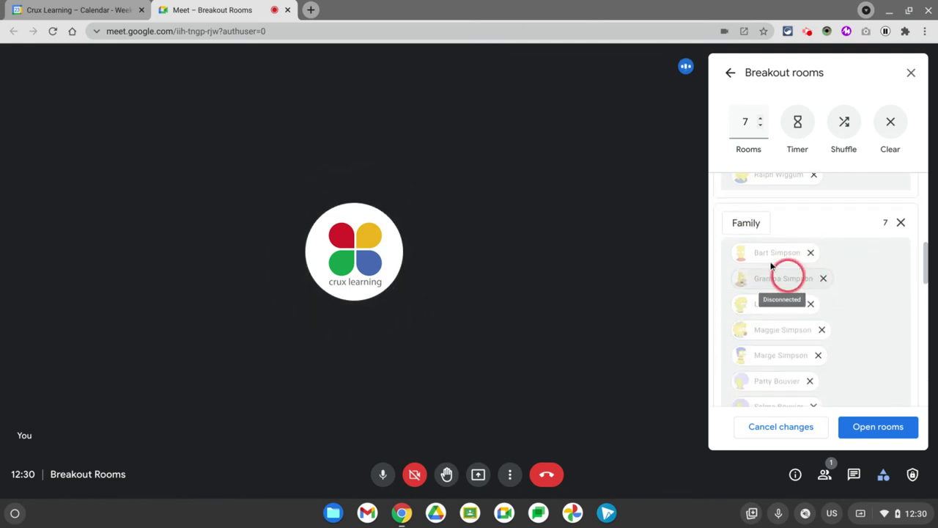
{"action": "scroll", "coordinate": [770, 329], "scroll_direction": "down", "scroll_amount": 2}
{"action": "scroll", "coordinate": [769, 335], "scroll_direction": "down", "scroll_amount": 2}
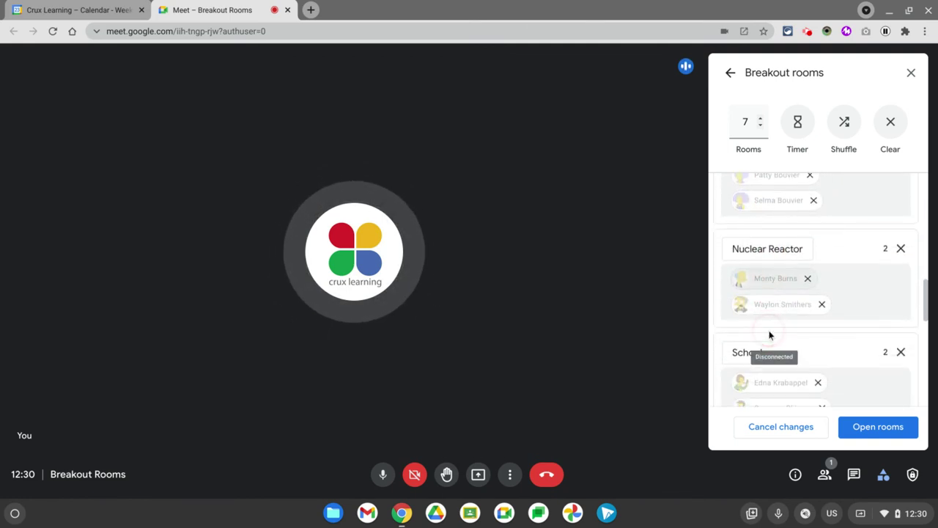